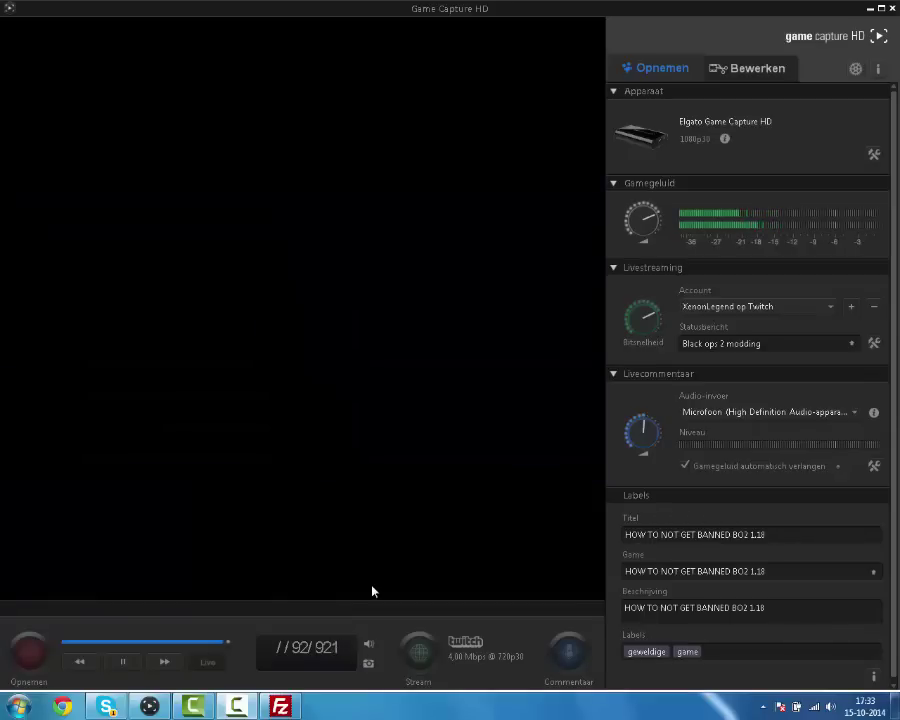
# Switch to FileZilla and connect to the recent server 192.168.137.52 from the quick-connect history
pyautogui.hotkey('alt', 'Tab')
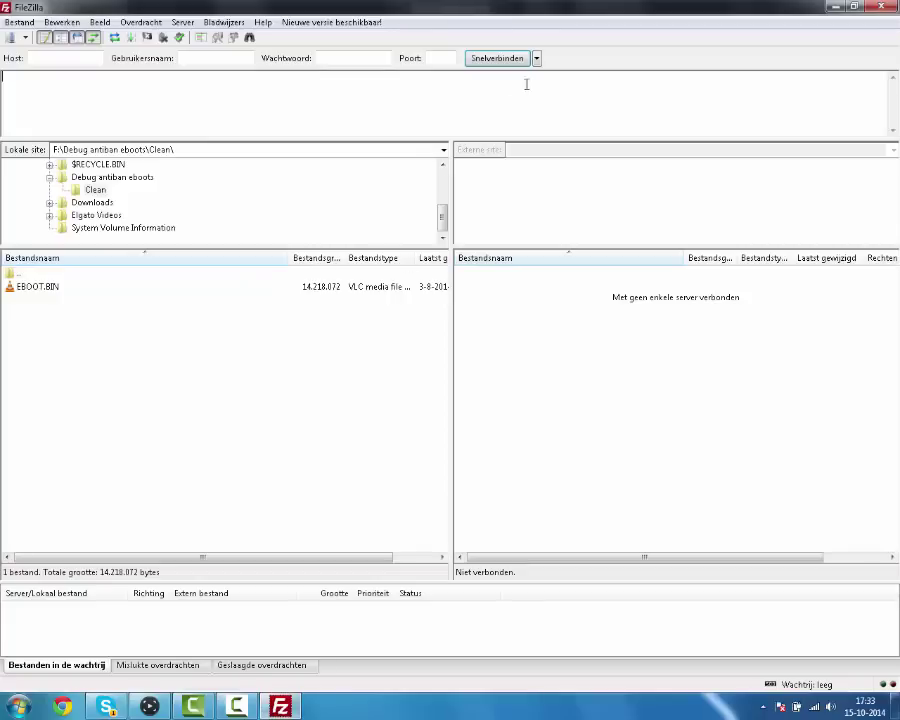
pyautogui.click(537, 59)
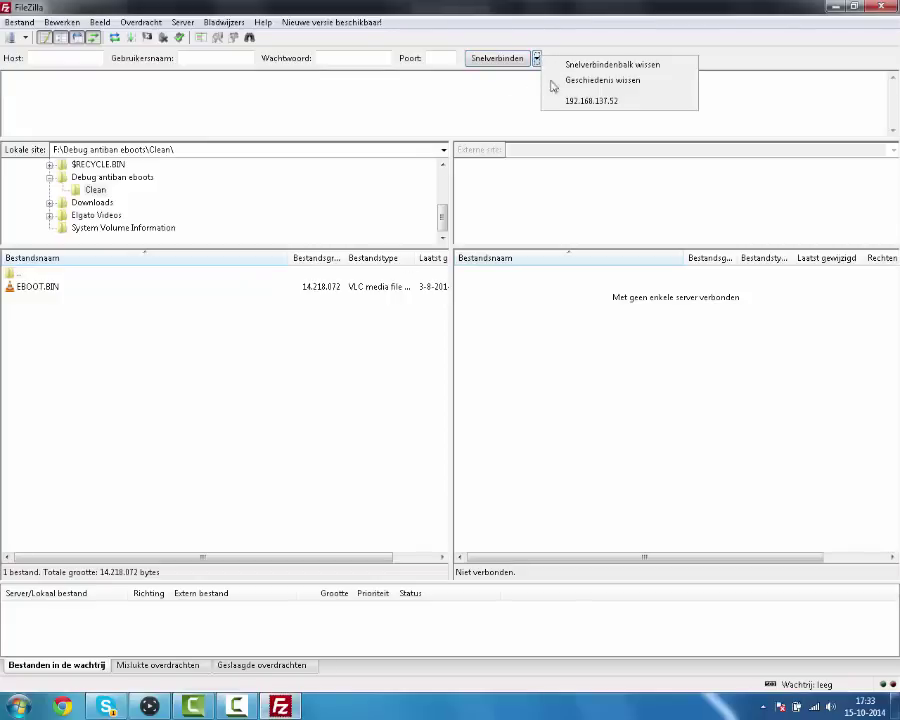
pyautogui.click(612, 102)
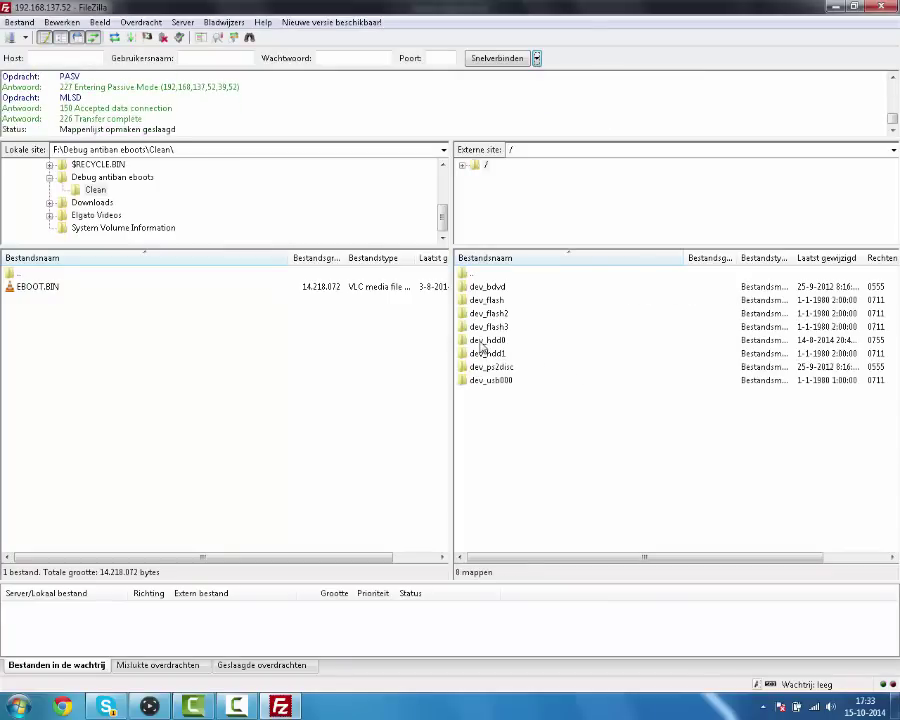
# Open the dev_hdd0/game folder on the remote server
pyautogui.doubleClick(481, 342)
pyautogui.click(484, 327)
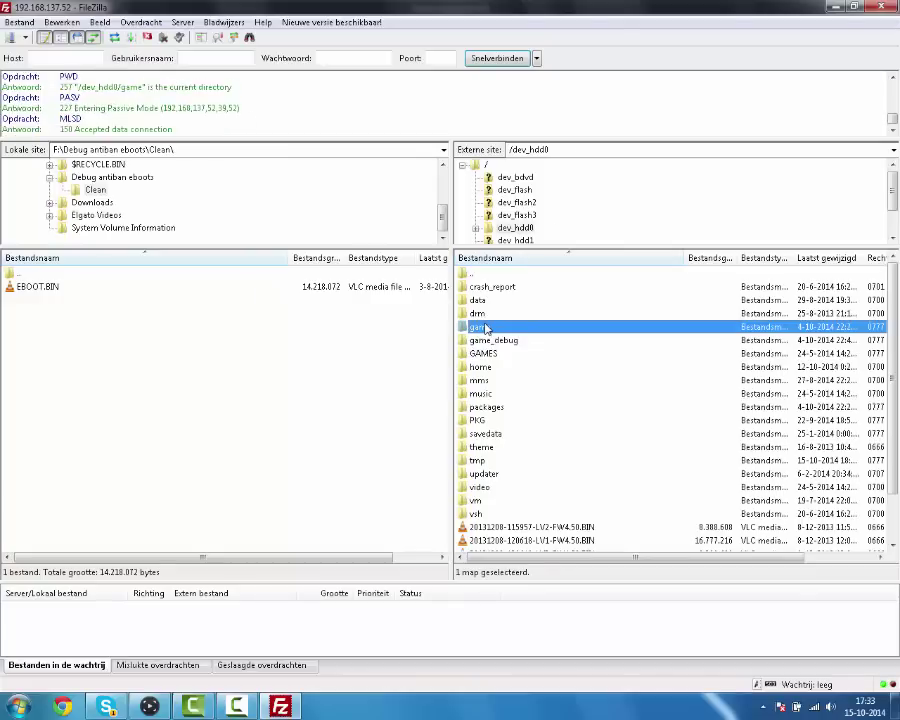
pyautogui.doubleClick(484, 327)
pyautogui.scroll(-2, 508, 408)
pyautogui.scroll(2, 508, 408)
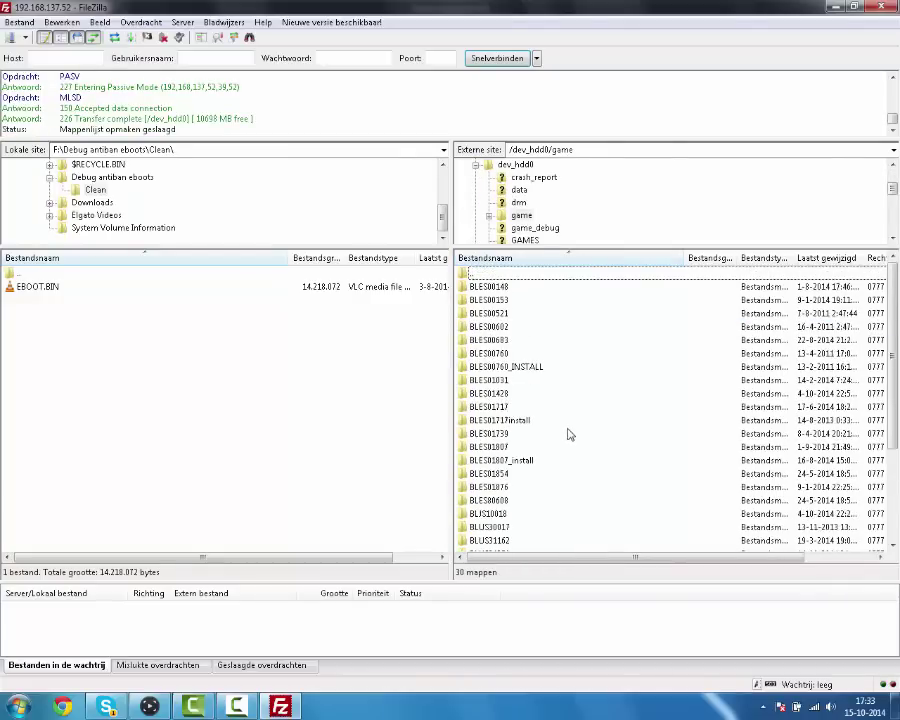
# Dismiss the Windows colour-scheme prompt and open the BLES01717/USRDIR folder on the server
pyautogui.click(500, 409)
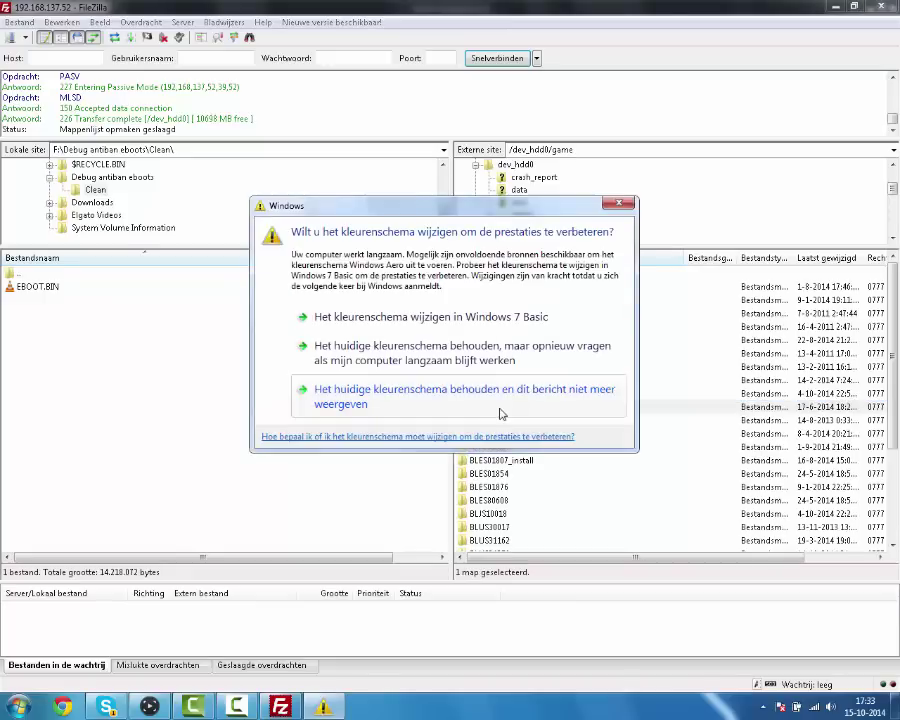
pyautogui.click(498, 466)
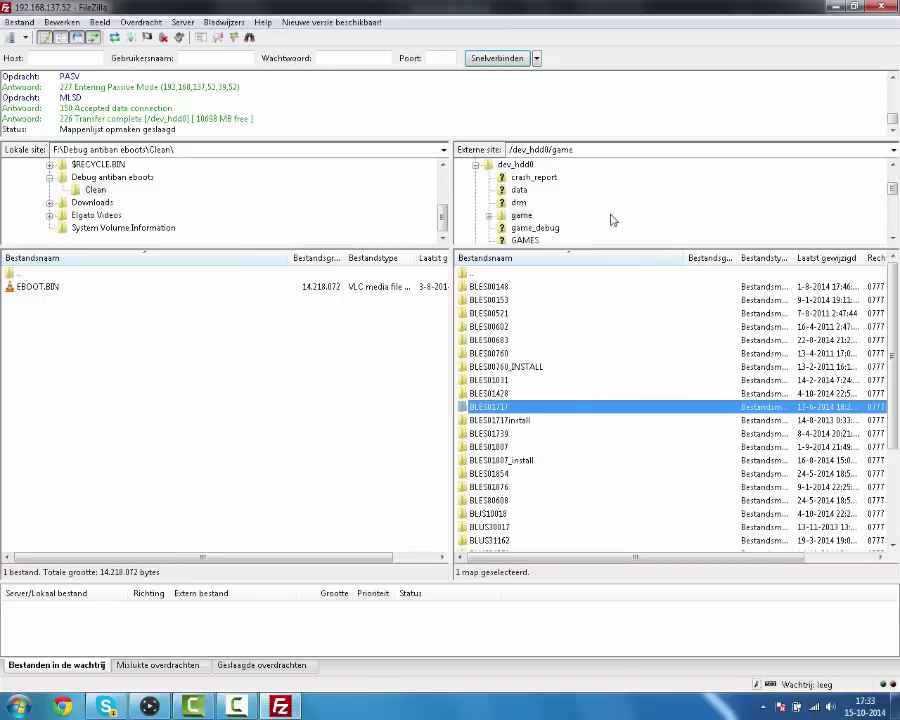
pyautogui.doubleClick(493, 410)
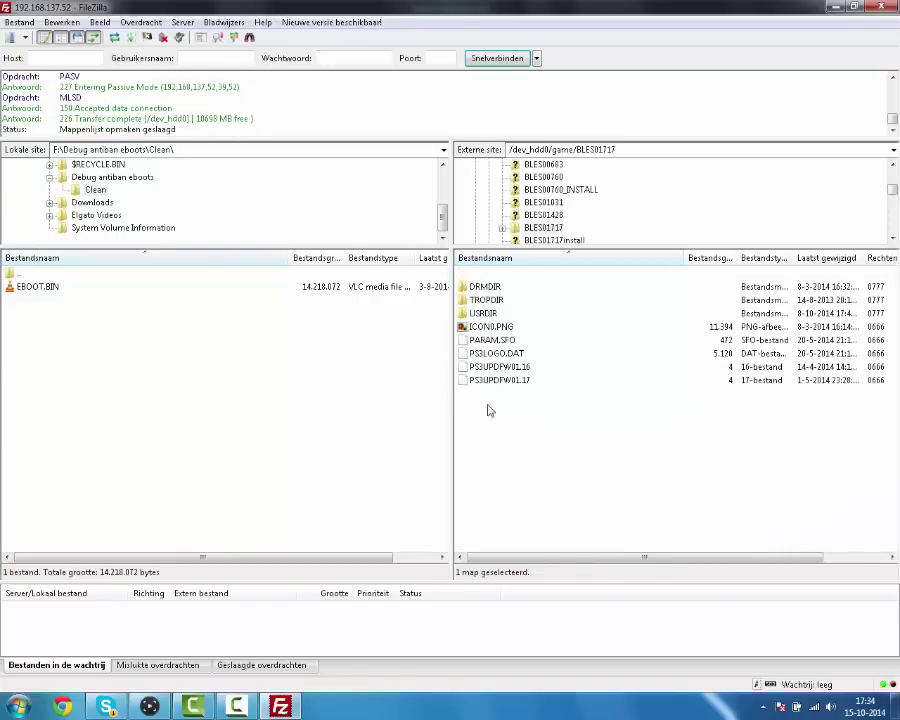
pyautogui.doubleClick(484, 313)
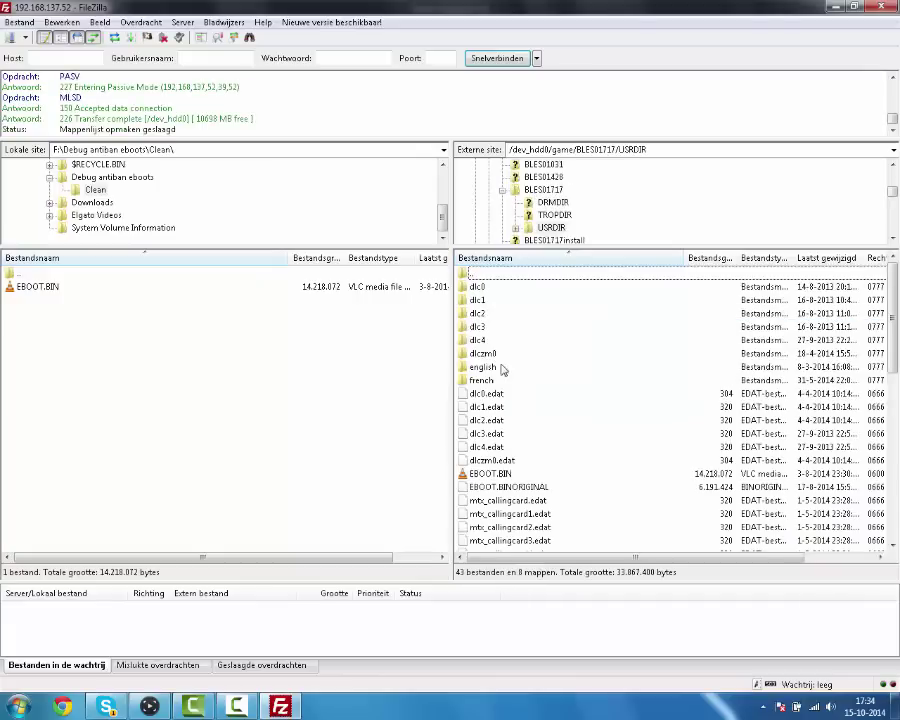
pyautogui.click(507, 393)
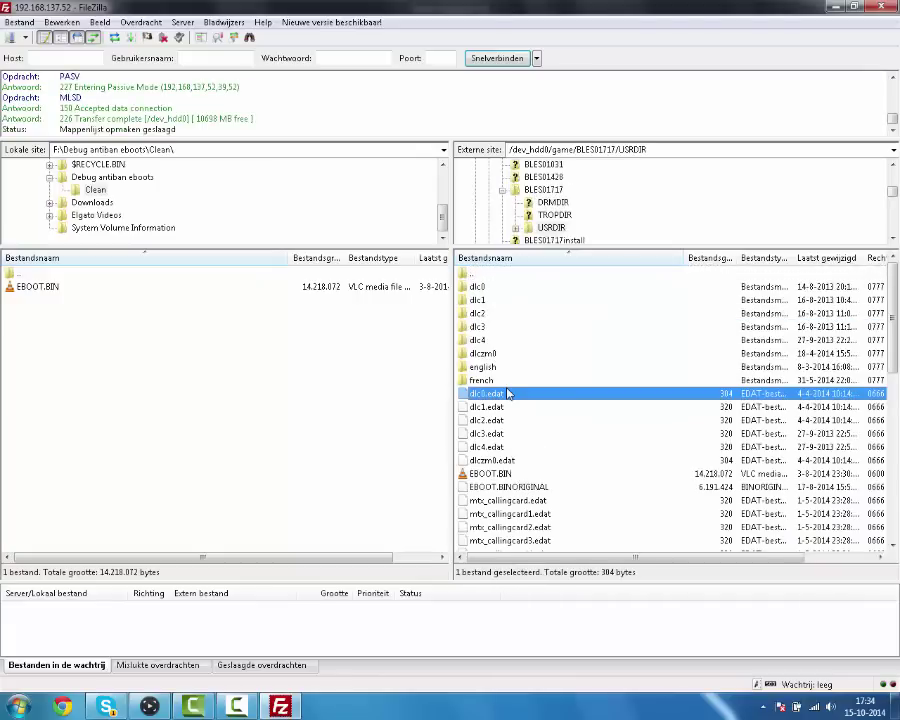
pyautogui.click(366, 452)
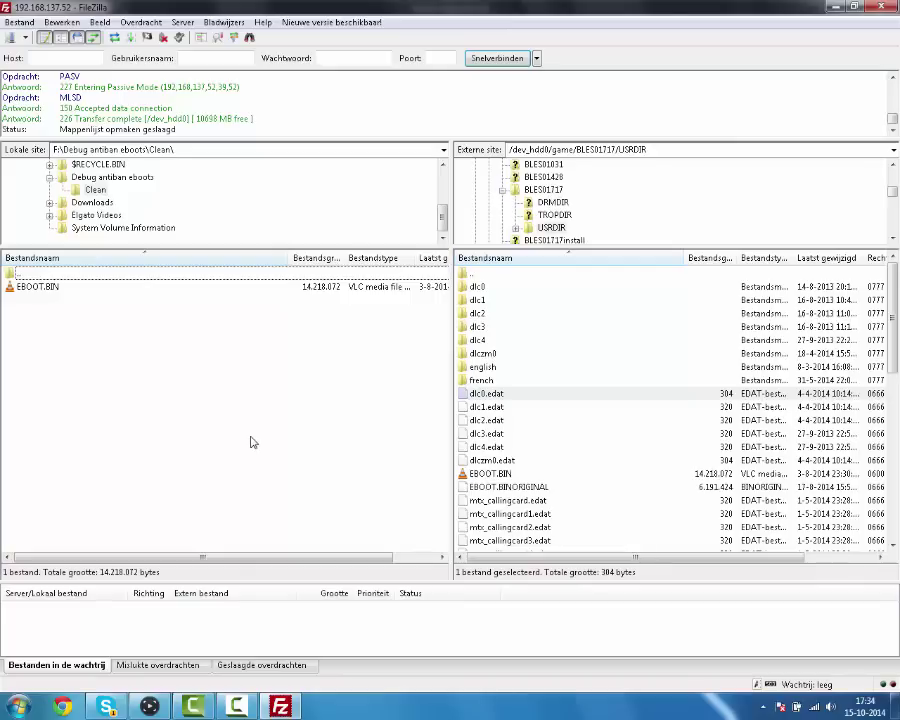
pyautogui.click(424, 560)
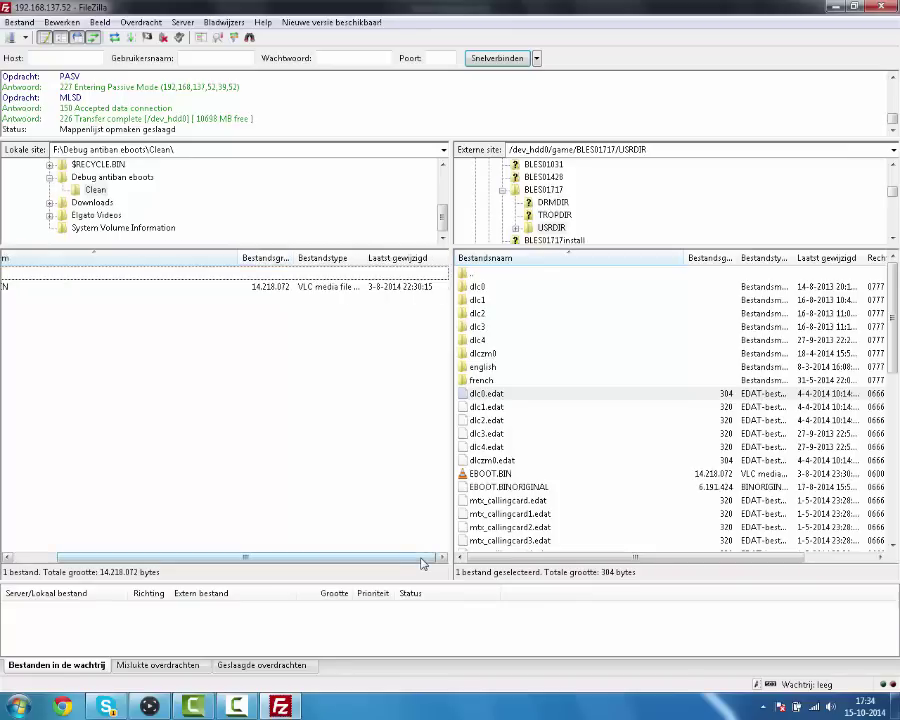
pyautogui.moveTo(422, 559); pyautogui.dragTo(221, 523)
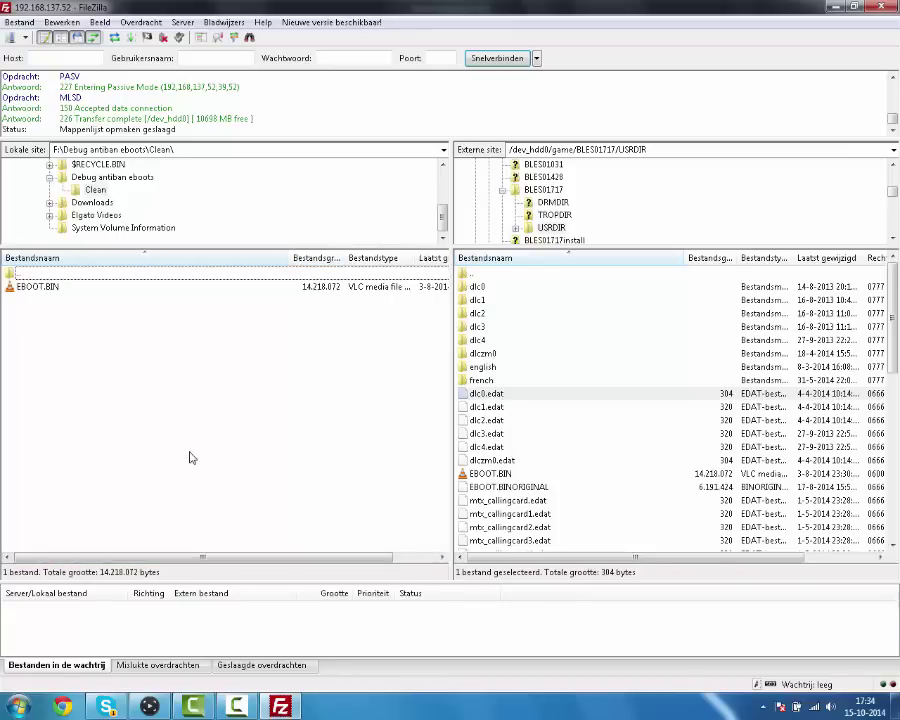
# Dismiss the Windows colour-scheme prompt and highlight the game ID BLES01717 in the remote path
pyautogui.click(608, 149)
pyautogui.click(608, 149)
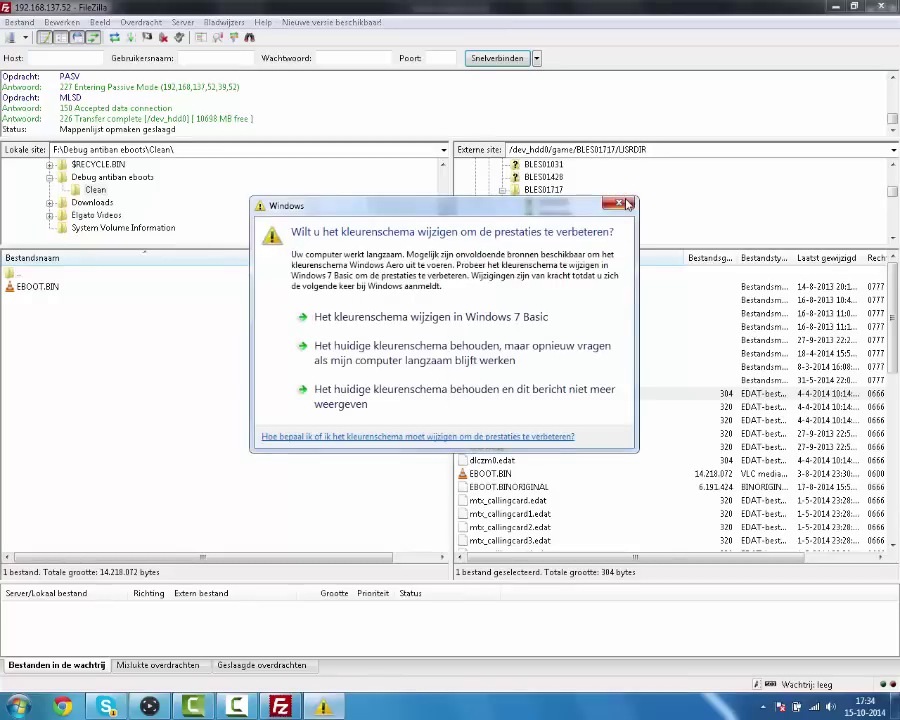
pyautogui.click(507, 408)
pyautogui.click(577, 150)
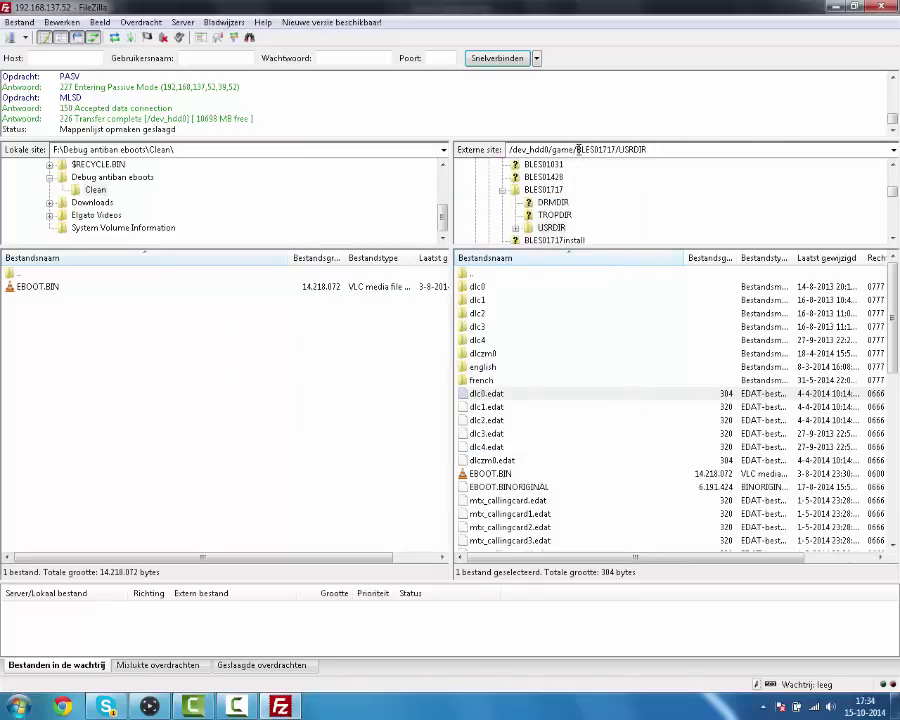
pyautogui.moveTo(577, 150); pyautogui.dragTo(621, 152)
pyautogui.click(613, 149)
pyautogui.moveTo(585, 150); pyautogui.dragTo(614, 163)
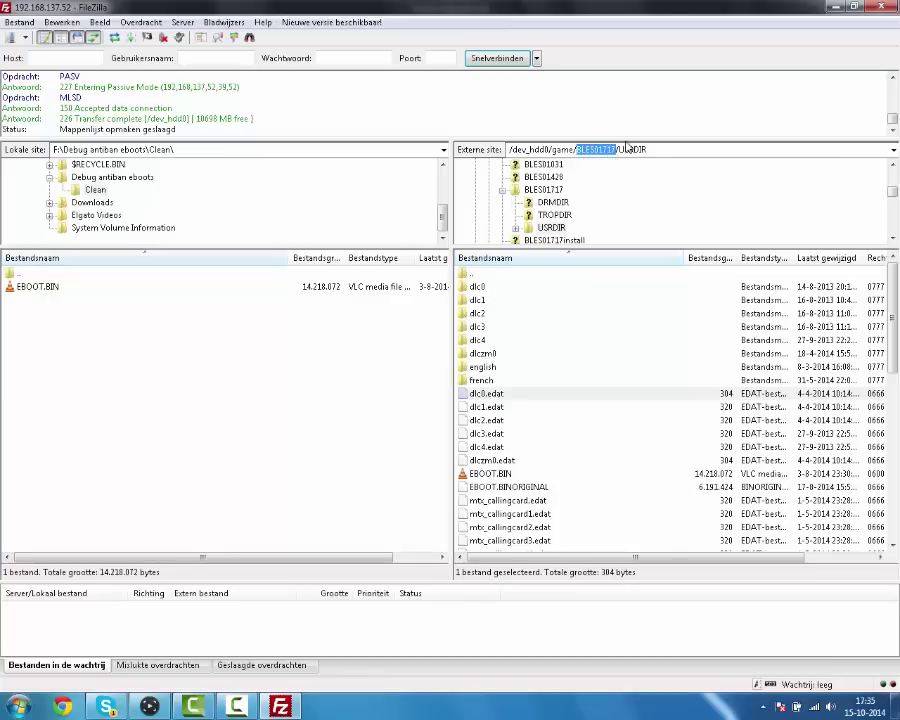
# Compare the local EBOOT.BIN in the Clean folder with the EBOOT.BIN in the server's BLES01717/USRDIR folder
pyautogui.click(50, 309)
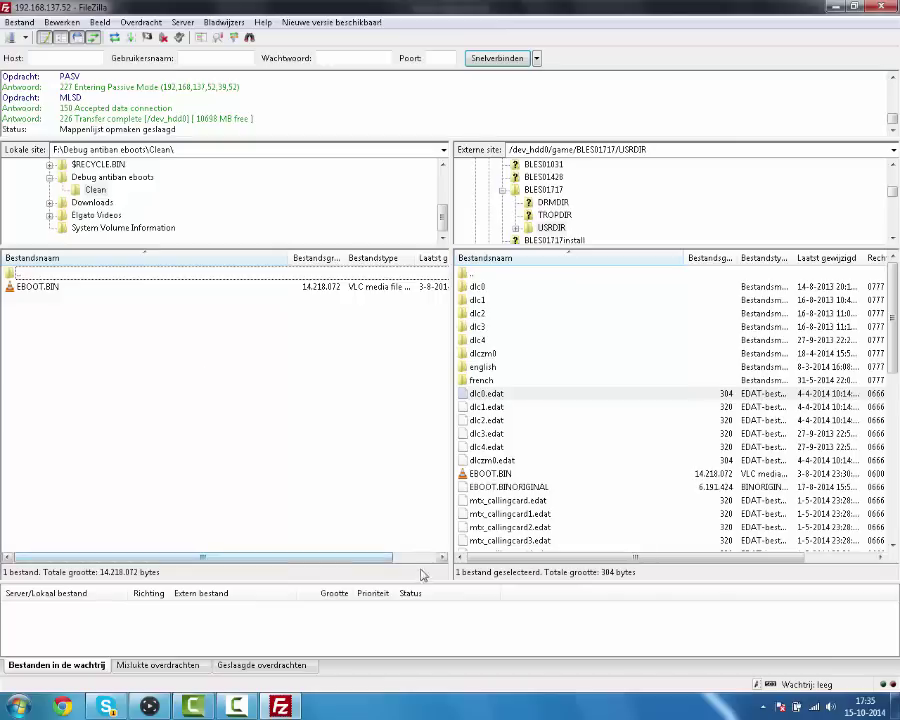
pyautogui.moveTo(370, 557); pyautogui.dragTo(234, 536)
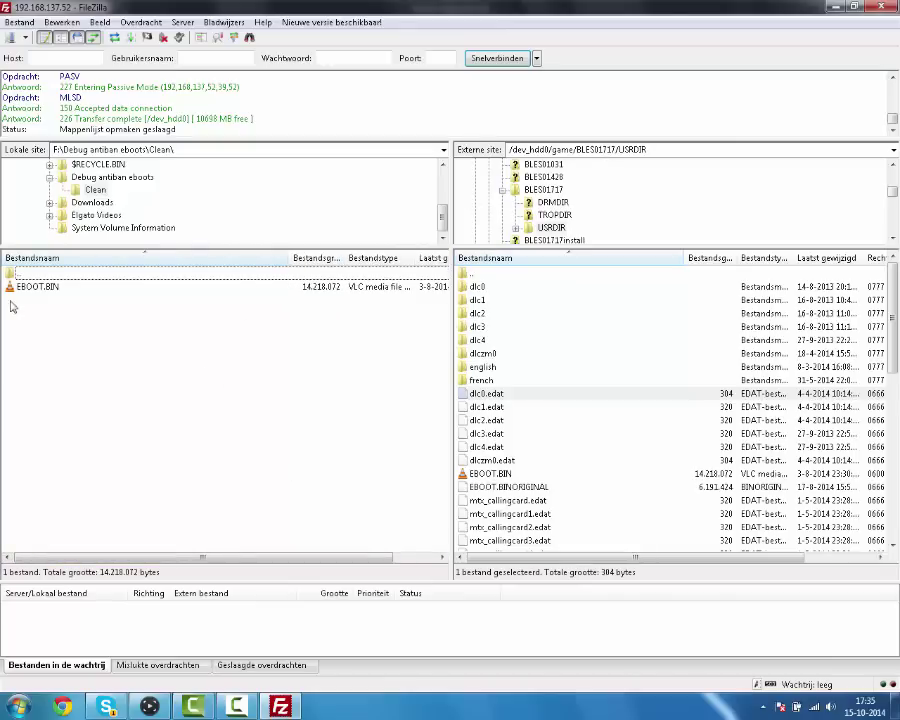
pyautogui.click(492, 473)
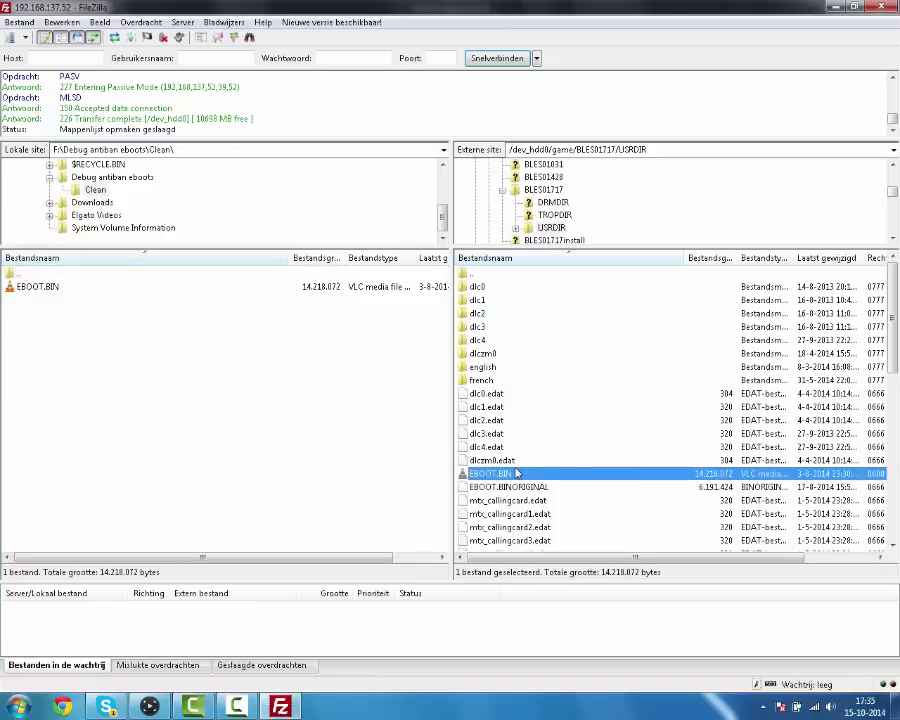
pyautogui.click(145, 336)
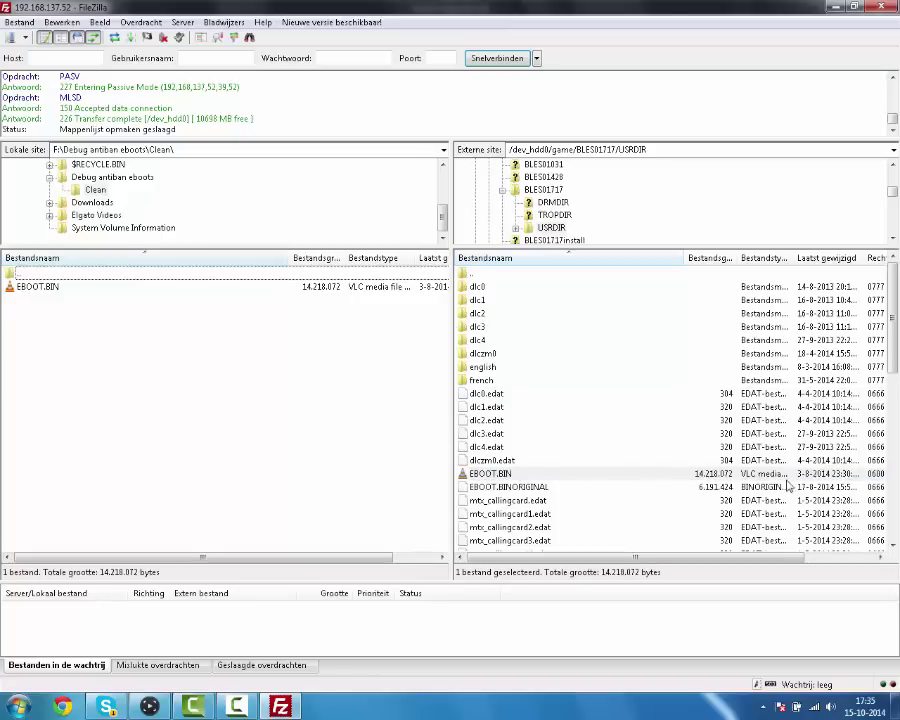
pyautogui.click(500, 473)
pyautogui.click(412, 290)
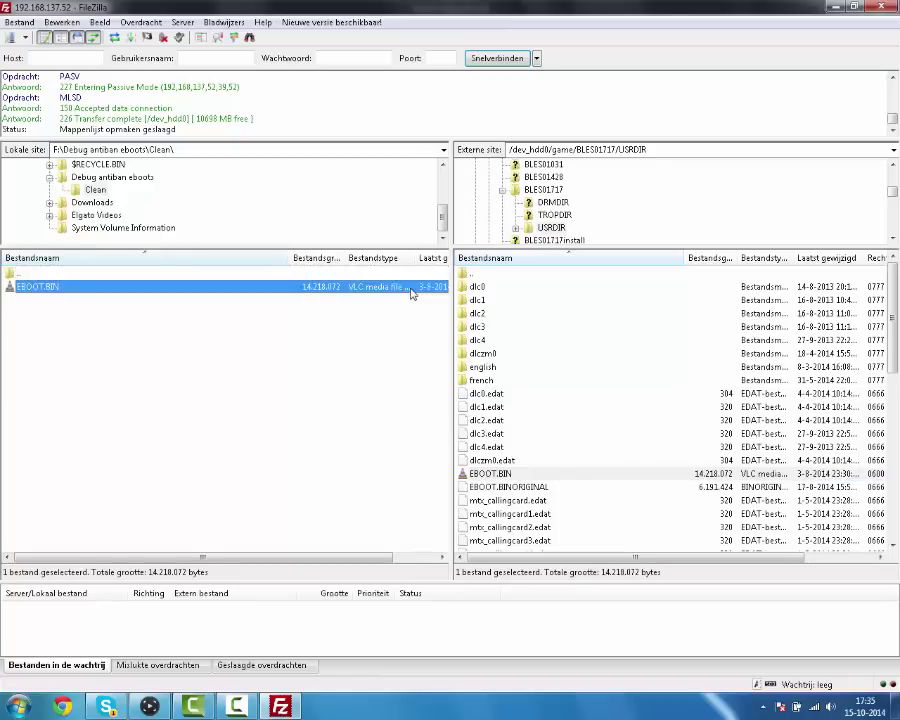
pyautogui.click(369, 446)
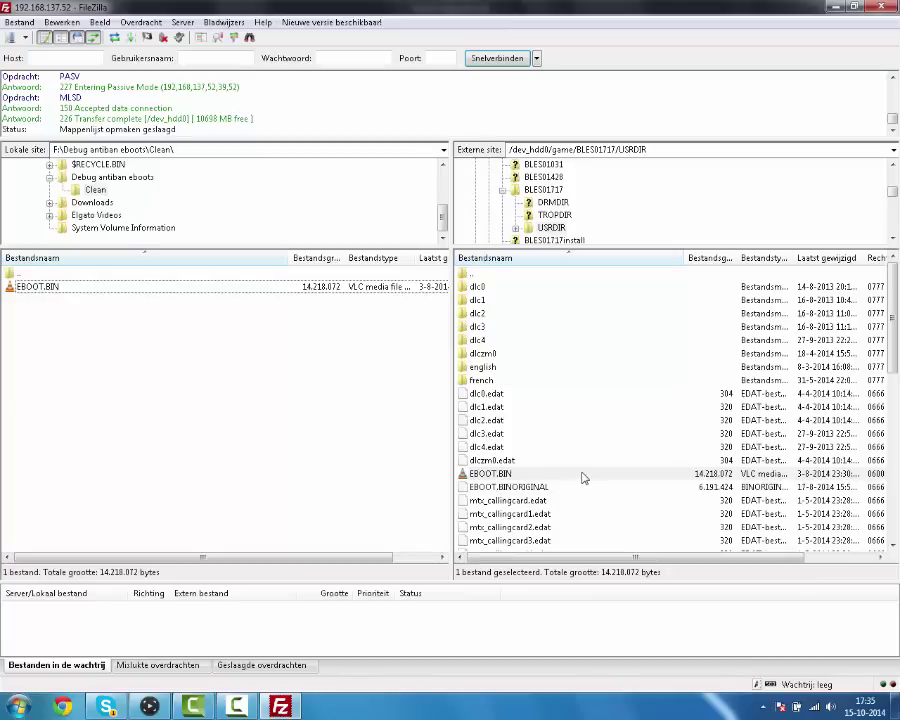
# Examine the contents of BLES80608/USRDIR on the server and return to the game folder
pyautogui.doubleClick(508, 274)
pyautogui.doubleClick(508, 274)
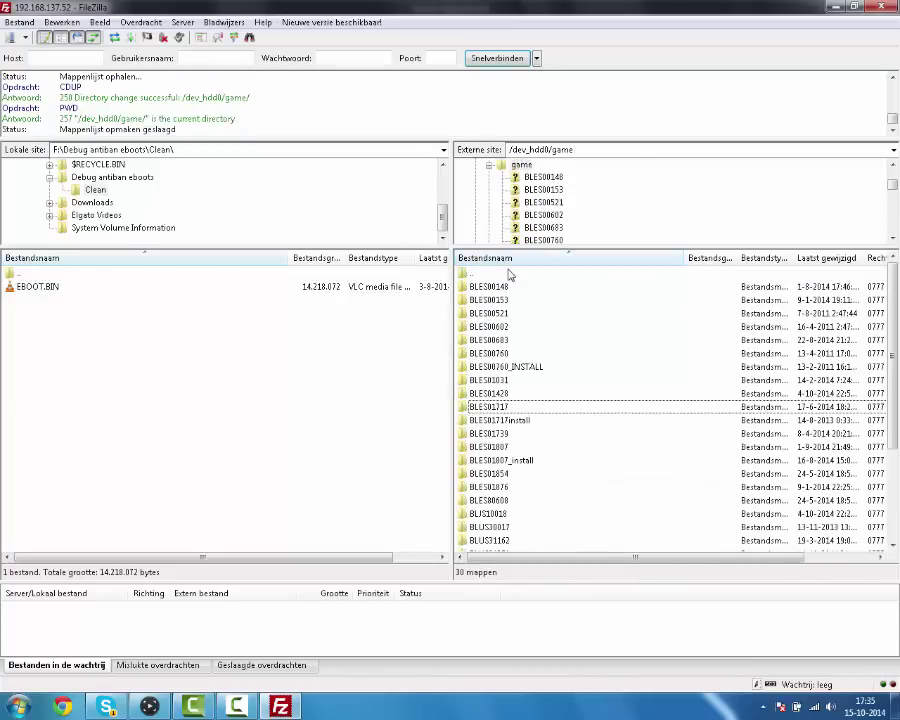
pyautogui.scroll(-4, 537, 437)
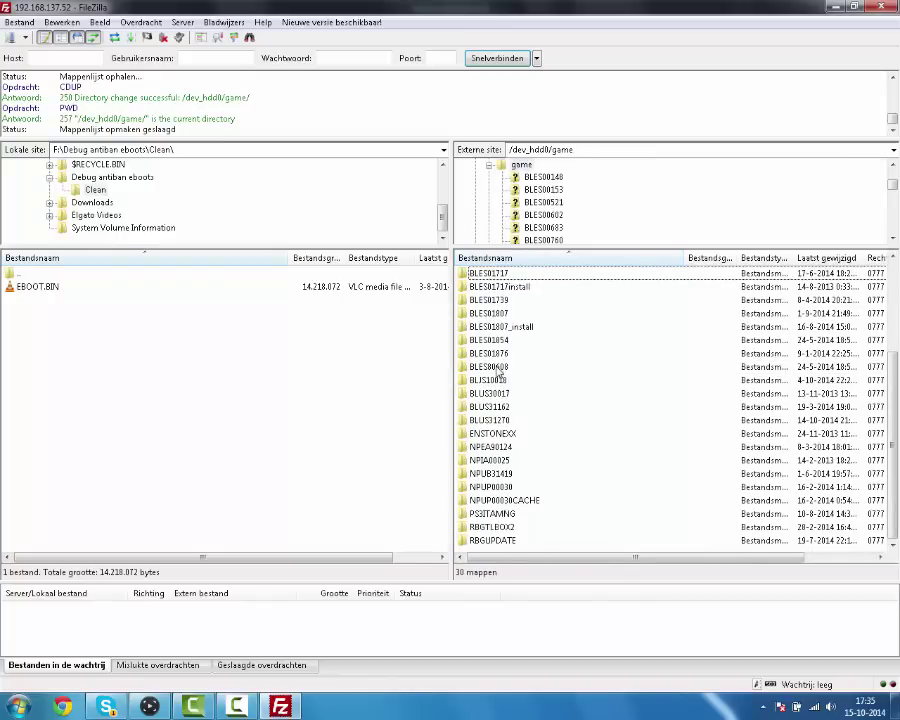
pyautogui.doubleClick(500, 368)
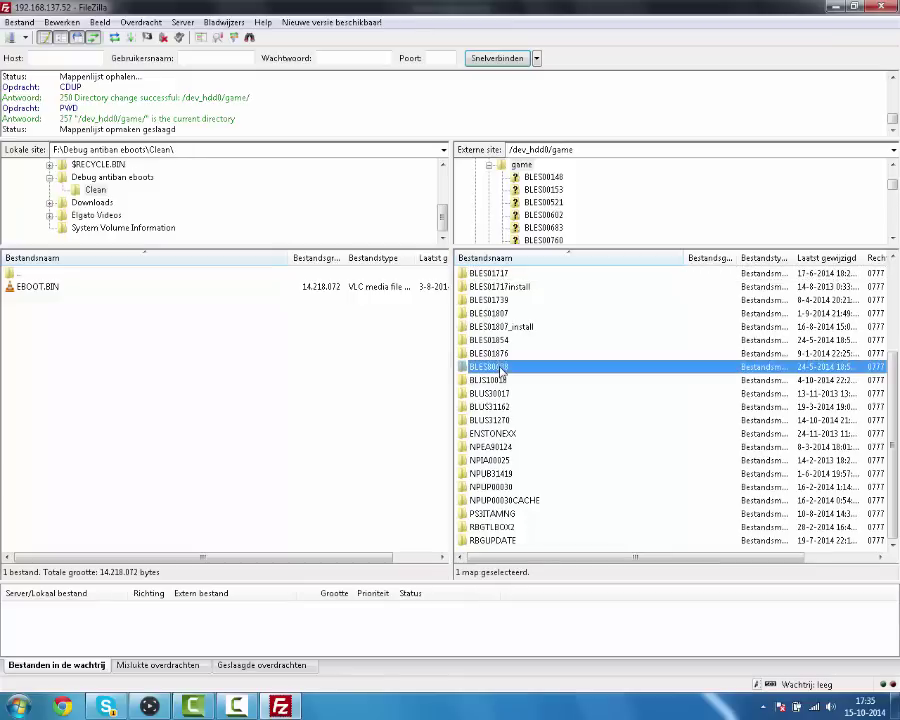
pyautogui.doubleClick(497, 286)
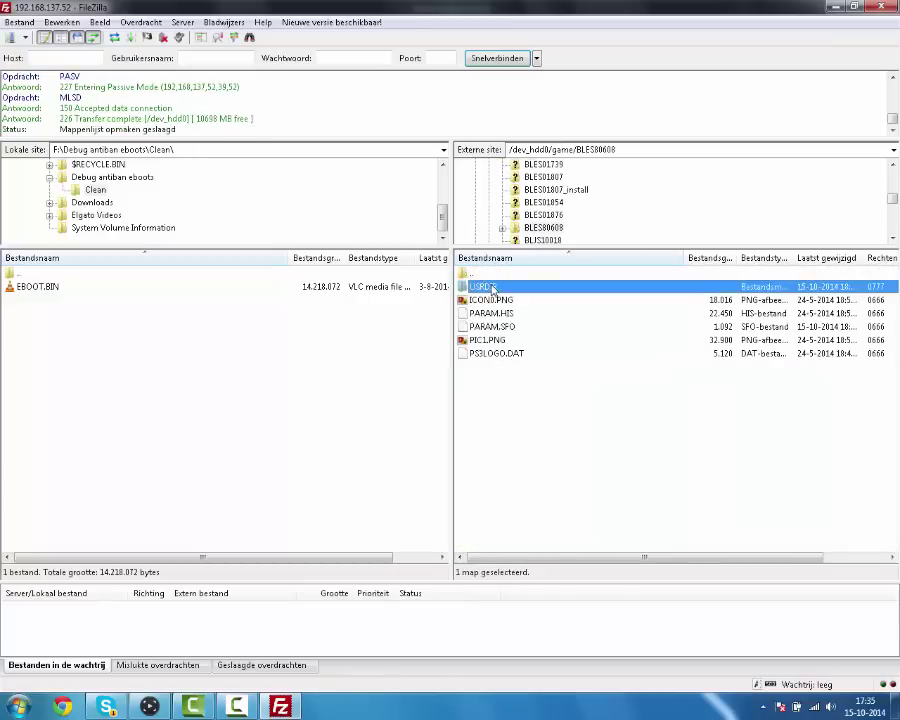
pyautogui.doubleClick(490, 272)
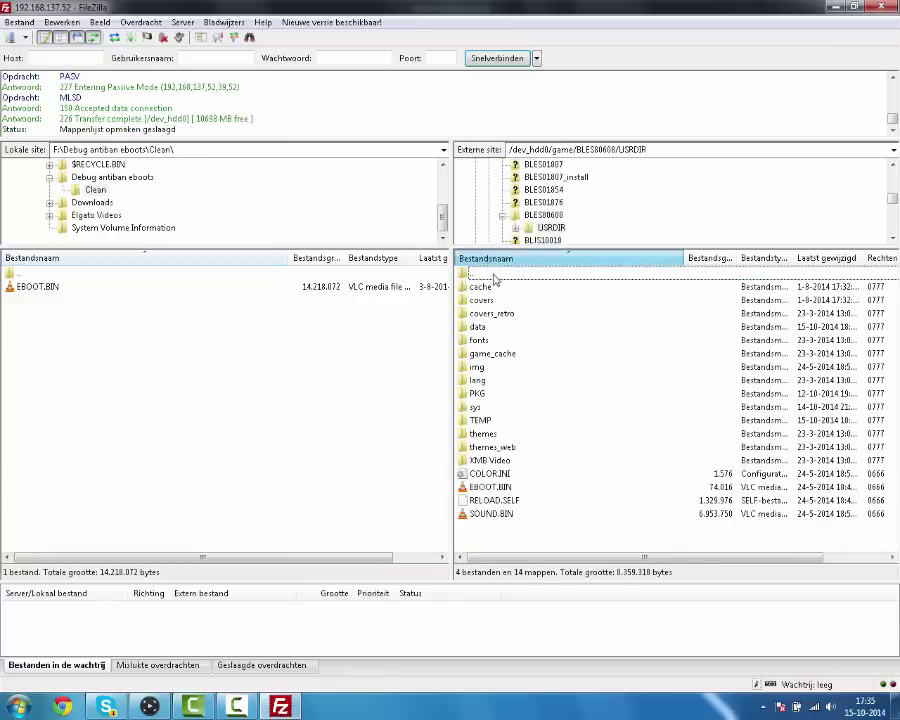
pyautogui.doubleClick(494, 276)
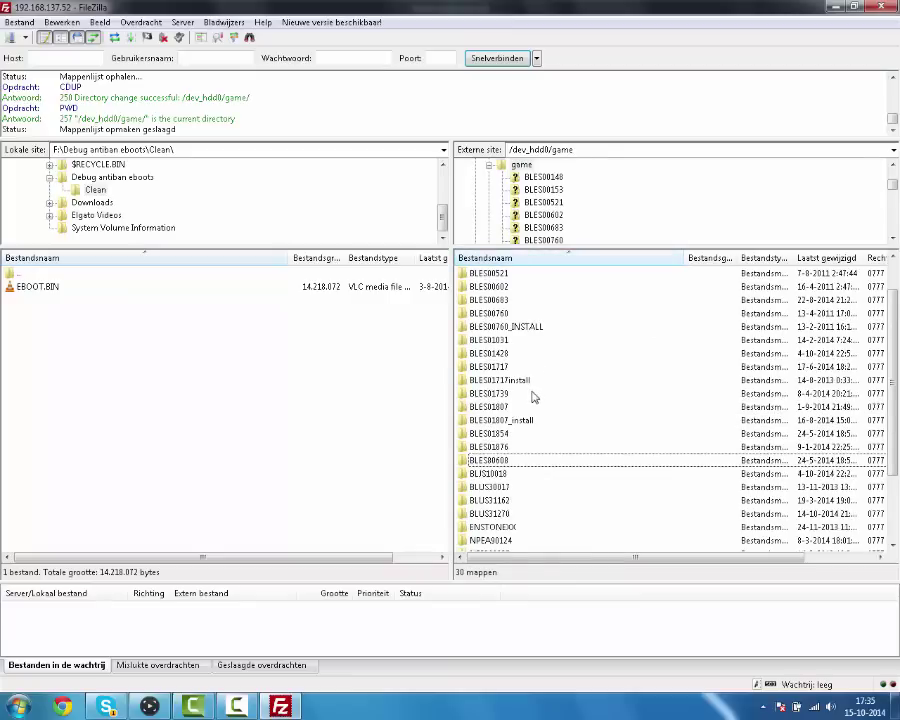
# Examine the contents of BLES01876/USRDIR on the server and return to the game folder
pyautogui.doubleClick(510, 449)
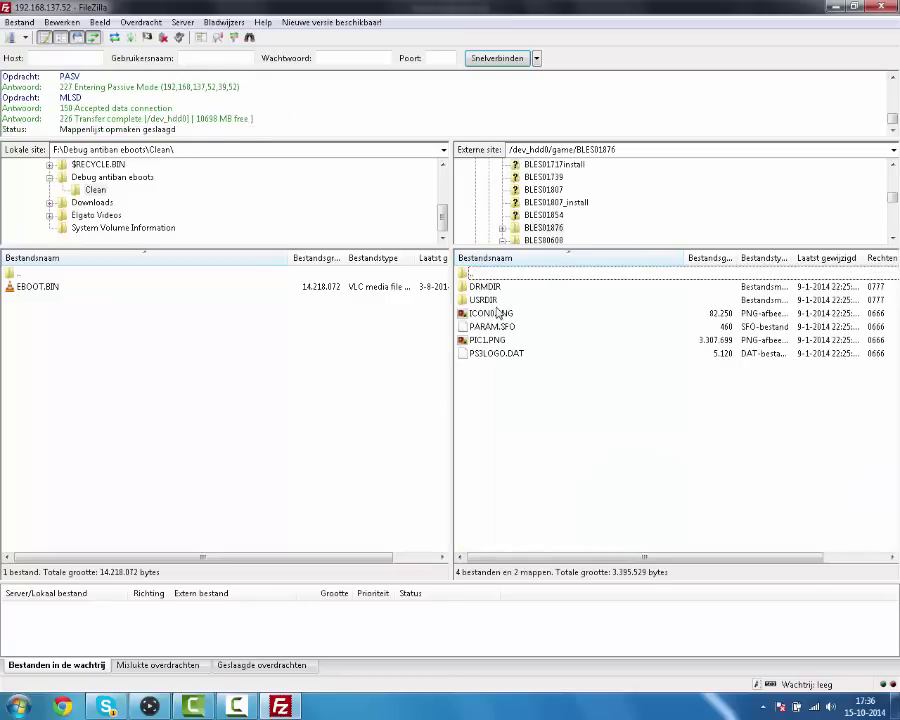
pyautogui.doubleClick(483, 300)
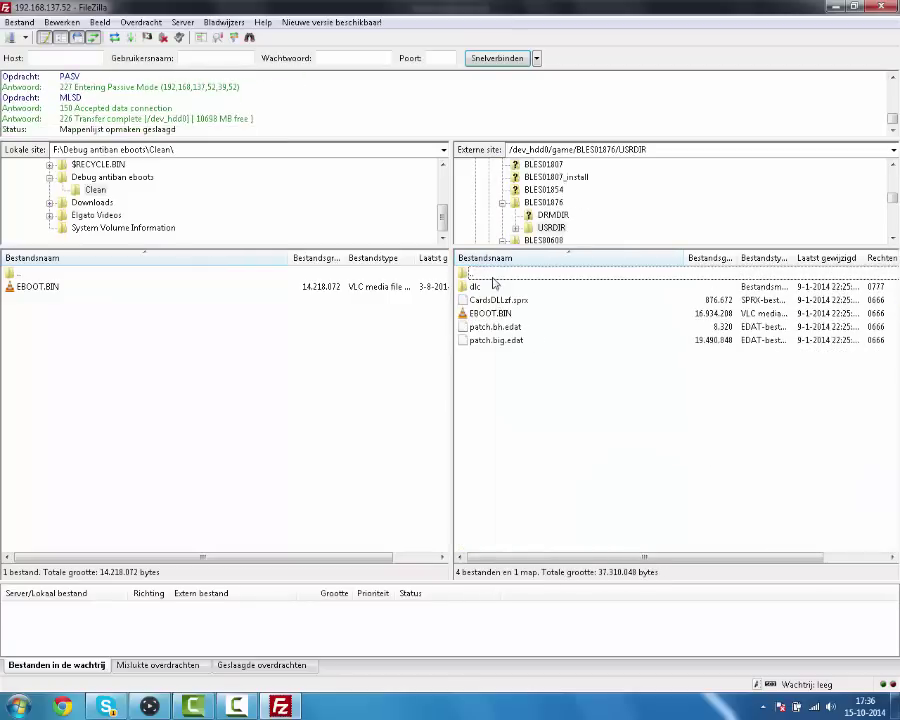
pyautogui.doubleClick(492, 277)
pyautogui.doubleClick(492, 277)
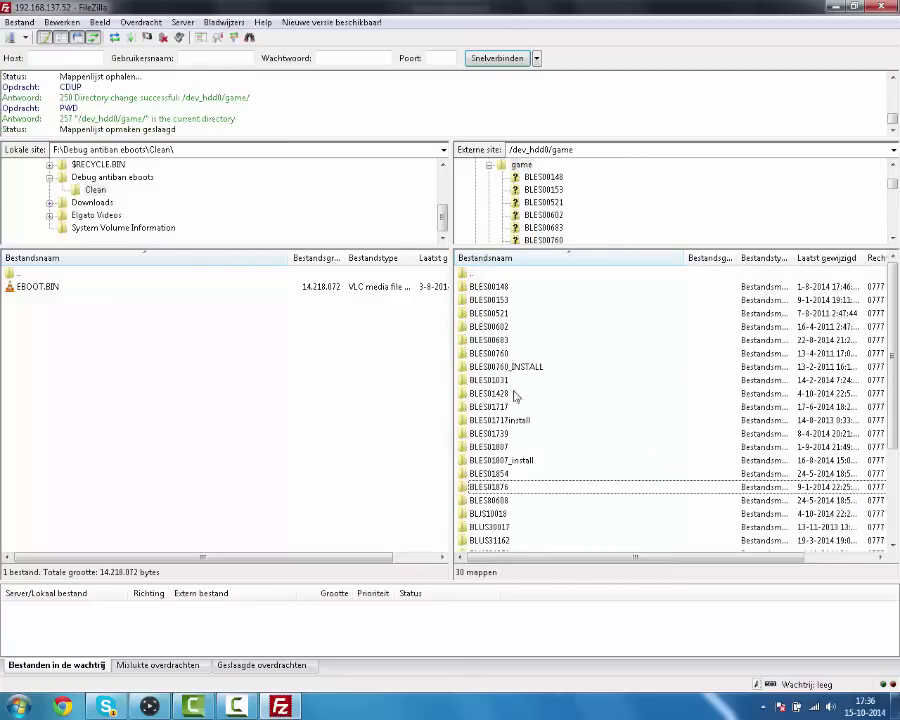
# Open the BLJS10018/USRDIR folder on the server and examine its files and full remote path
pyautogui.doubleClick(505, 514)
pyautogui.click(497, 287)
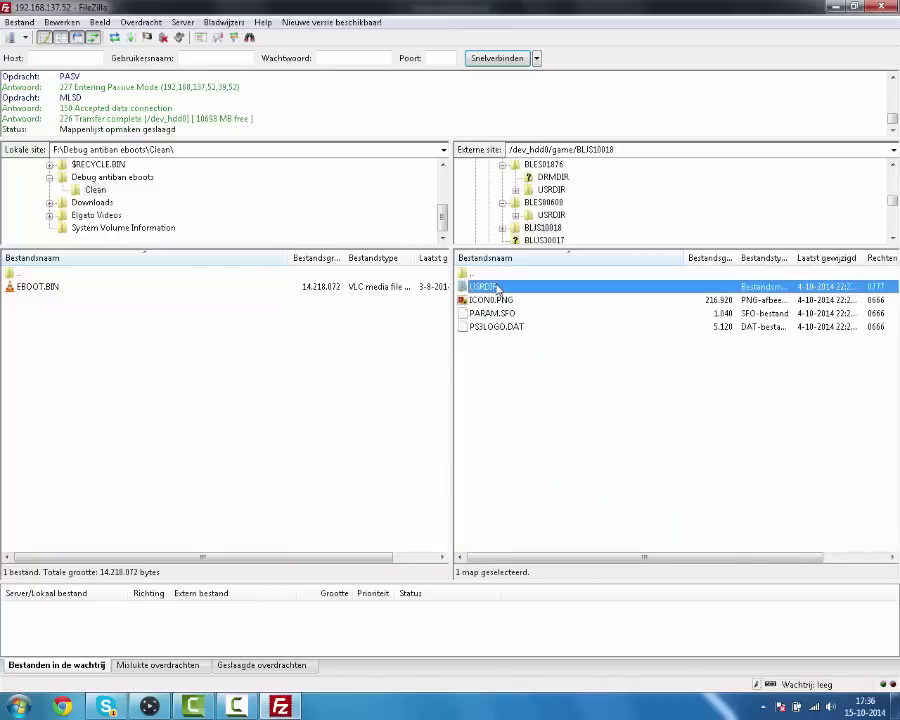
pyautogui.doubleClick(497, 287)
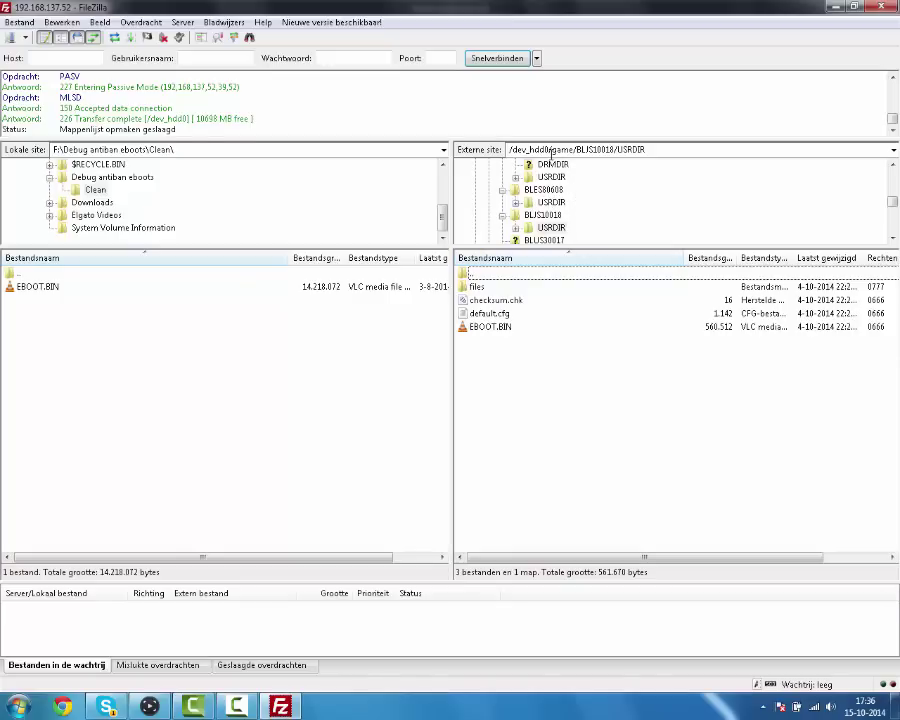
pyautogui.click(598, 150)
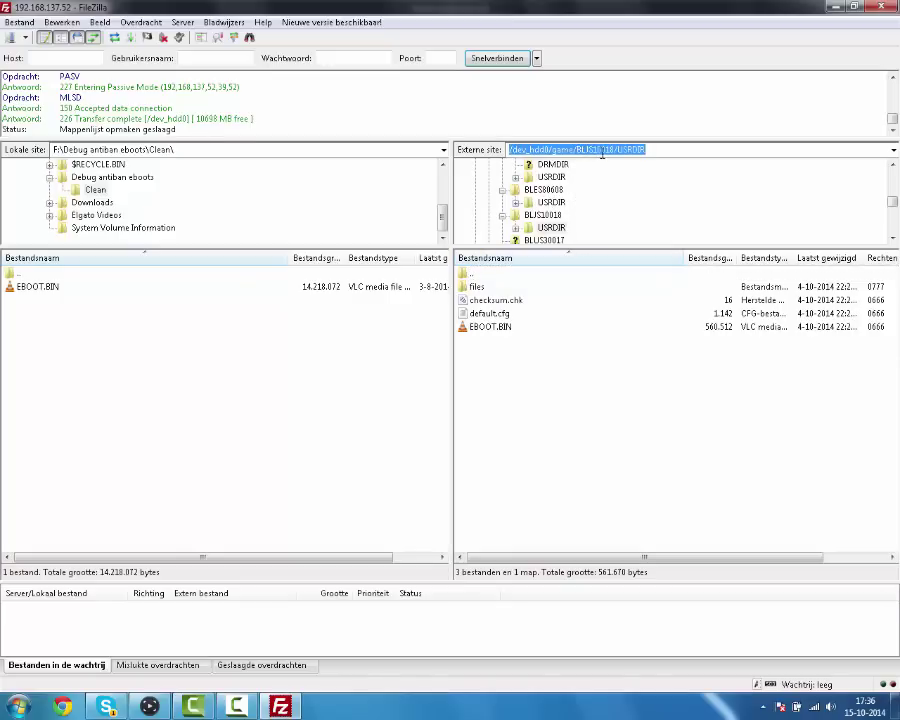
pyautogui.click(604, 150)
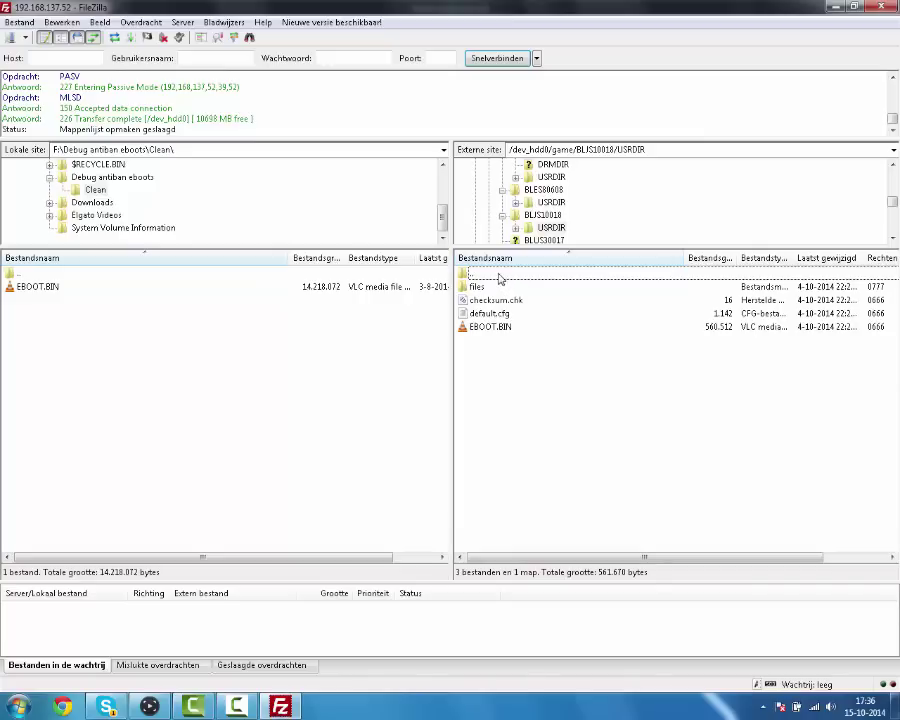
# Go back up from the BLJS10018/USRDIR folder to the root directory of the server
pyautogui.doubleClick(499, 274)
pyautogui.doubleClick(499, 274)
pyautogui.doubleClick(499, 274)
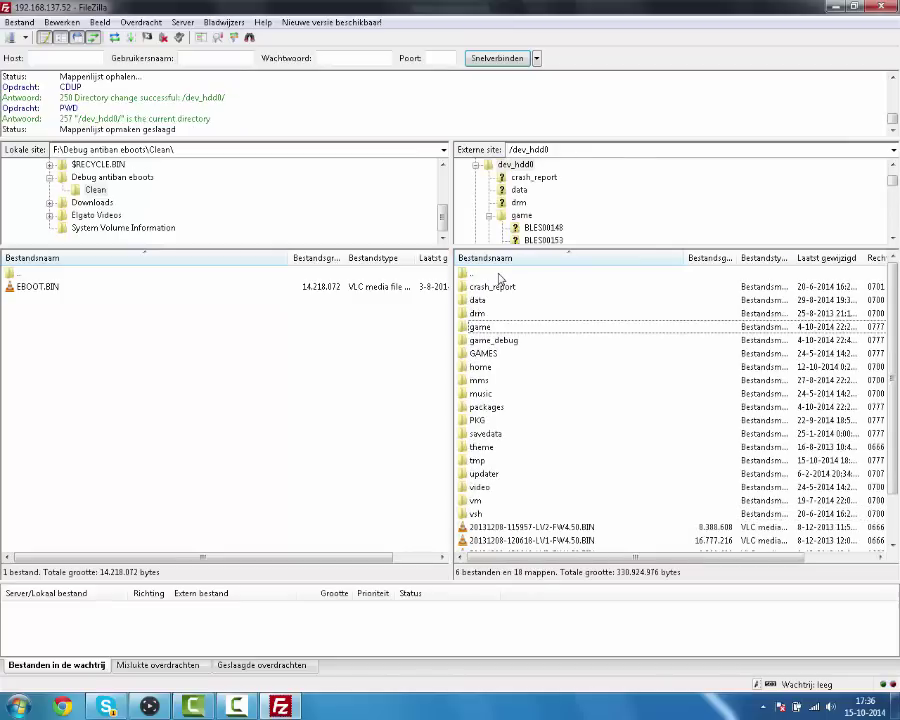
pyautogui.doubleClick(498, 274)
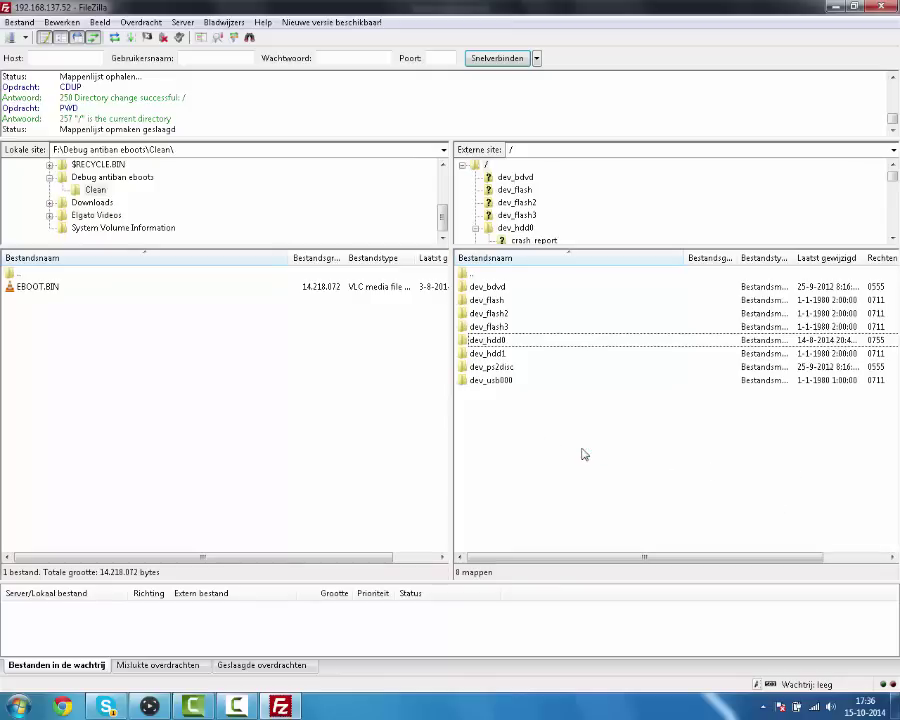
# View the PS3's Game menu in Game Capture HD, return briefly to FileZilla, and bring the console's live picture back up
pyautogui.click(149, 705)
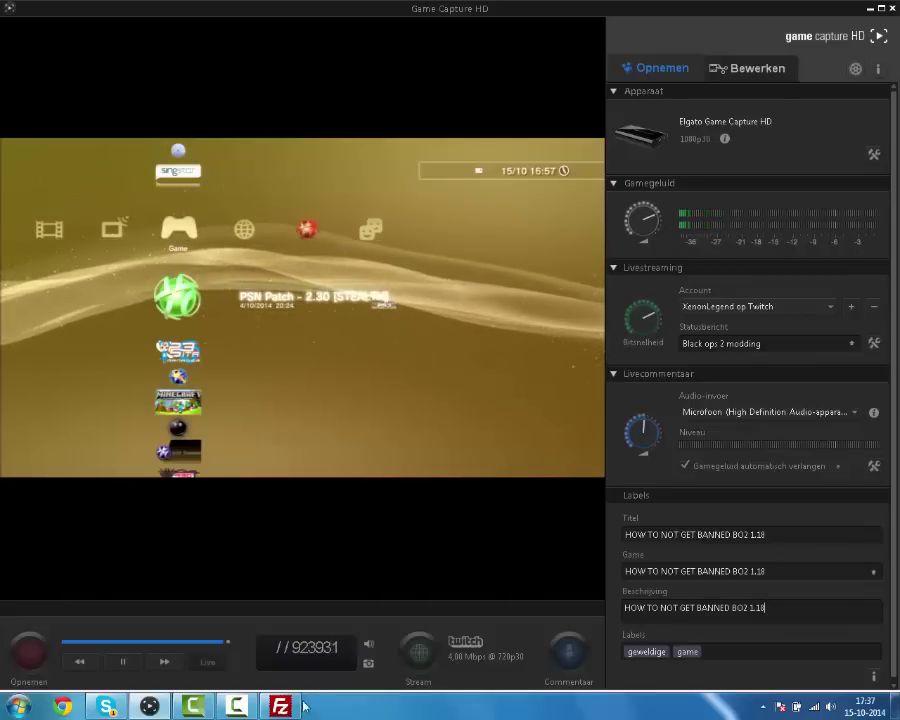
pyautogui.moveTo(281, 708)
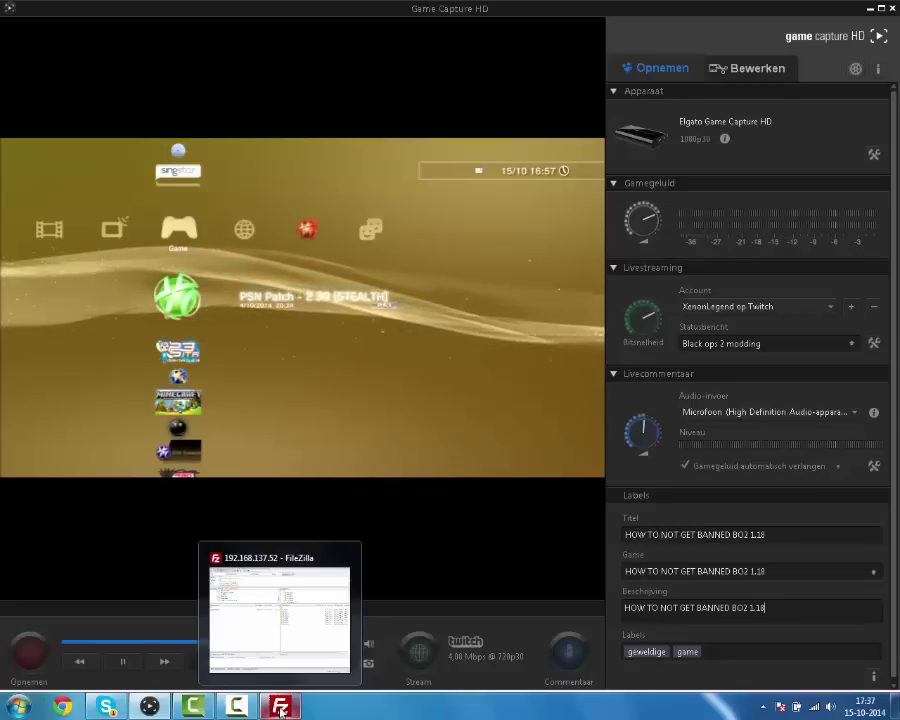
pyautogui.click(281, 709)
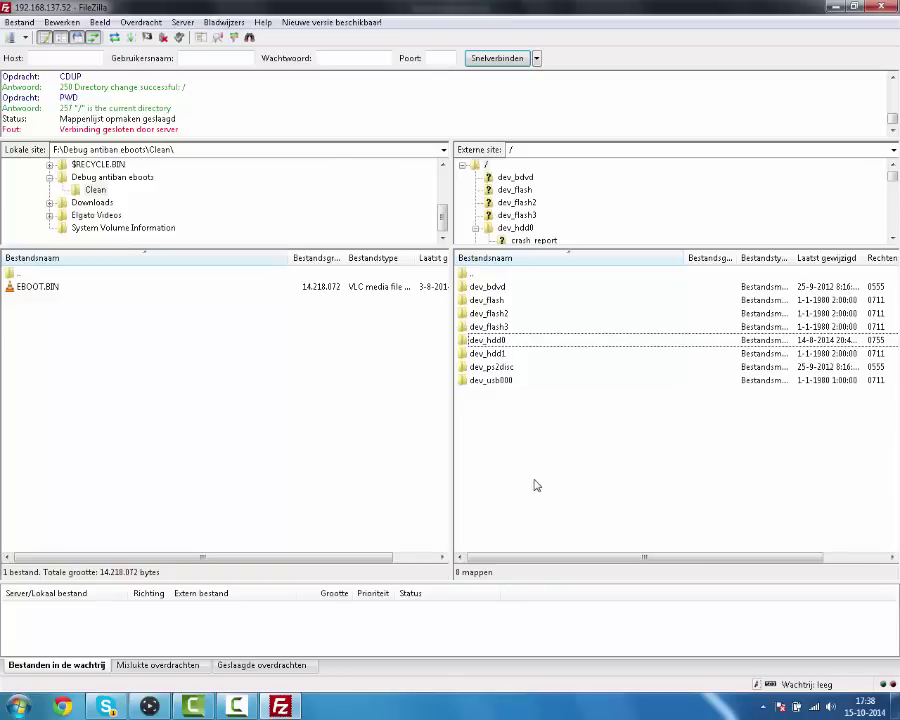
pyautogui.click(149, 706)
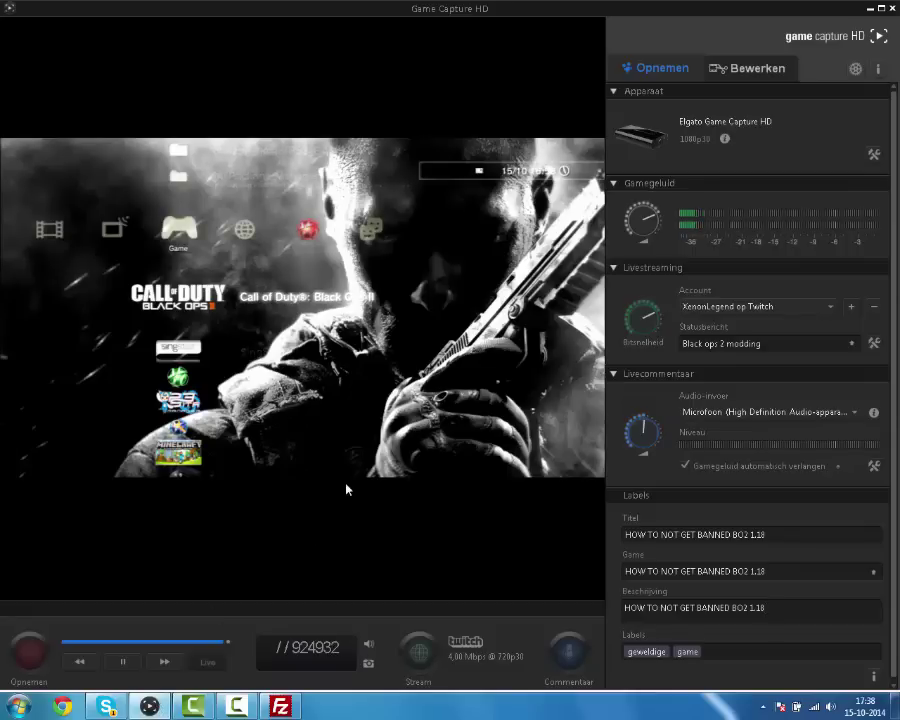